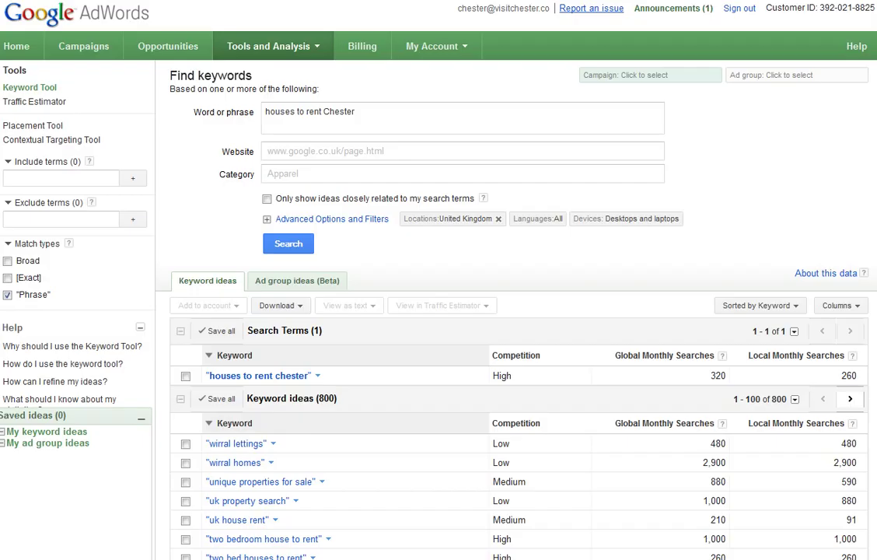
- Review the search phrase "houses to rent Chester" and the available match types for the keyword search
left_click(272, 46)
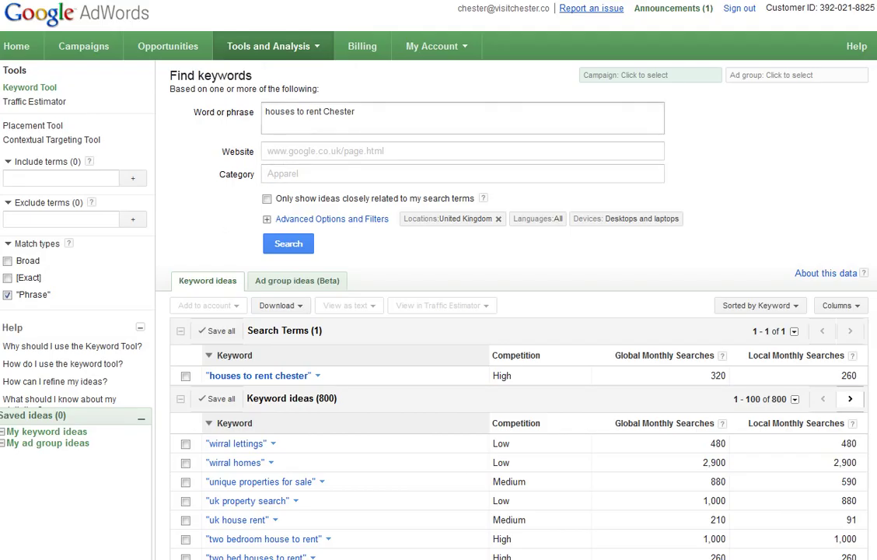
left_click_drag(355, 111, 265, 112)
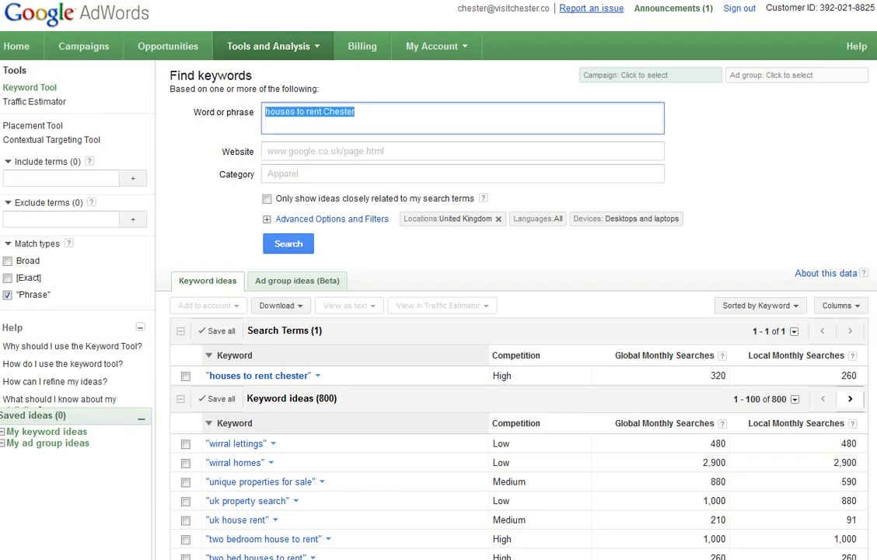
left_click(354, 111)
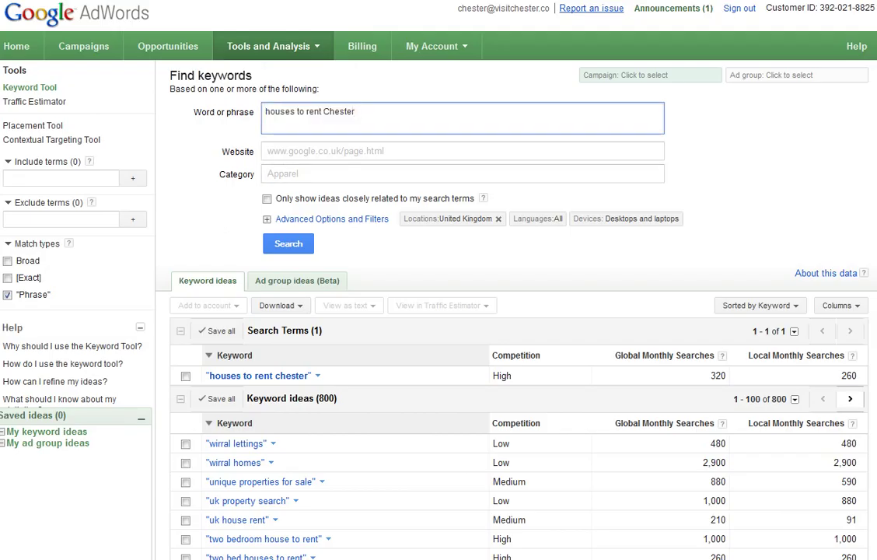
left_click_drag(356, 112, 265, 112)
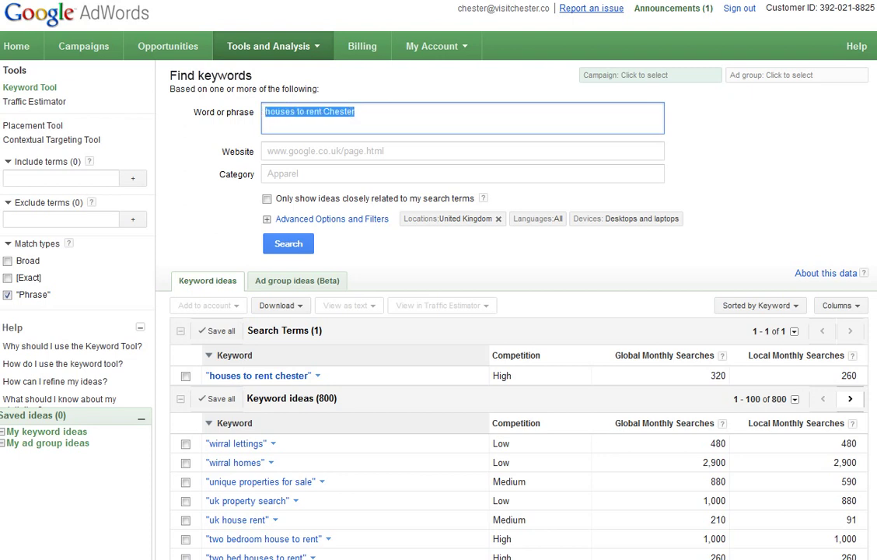
left_click(356, 111)
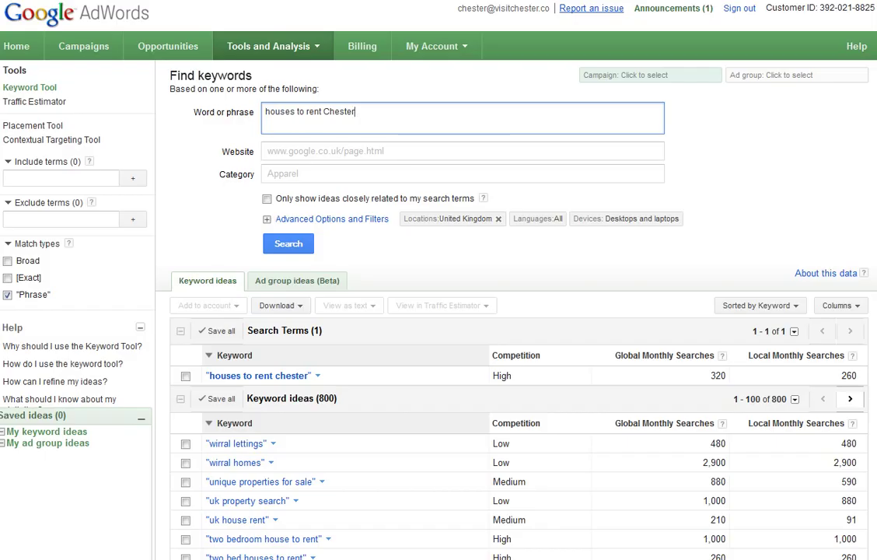
scroll(250, 395, "down", 1)
scroll(251, 395, "up", 1)
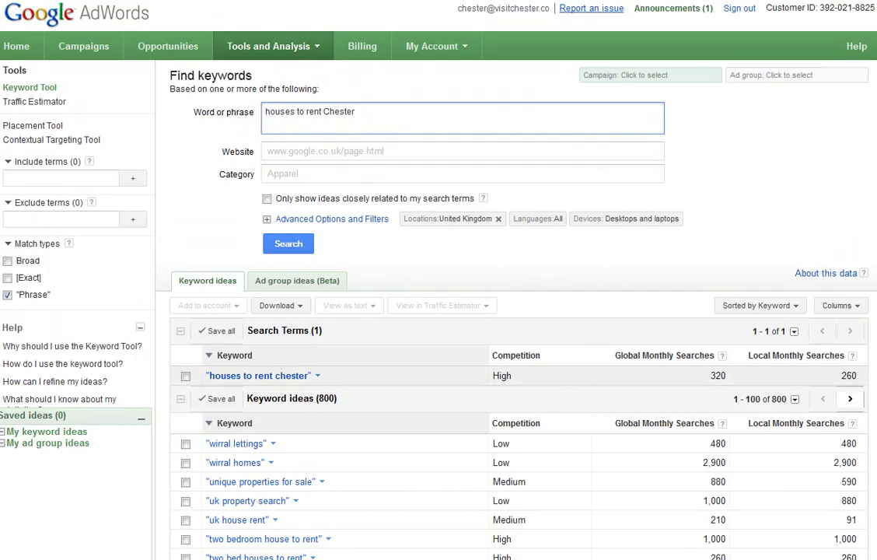
left_click(355, 112)
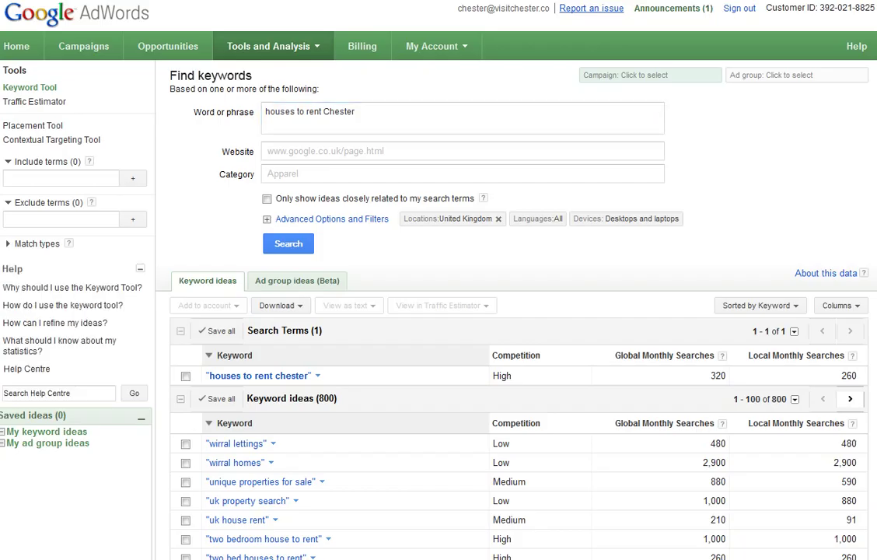
left_click(37, 244)
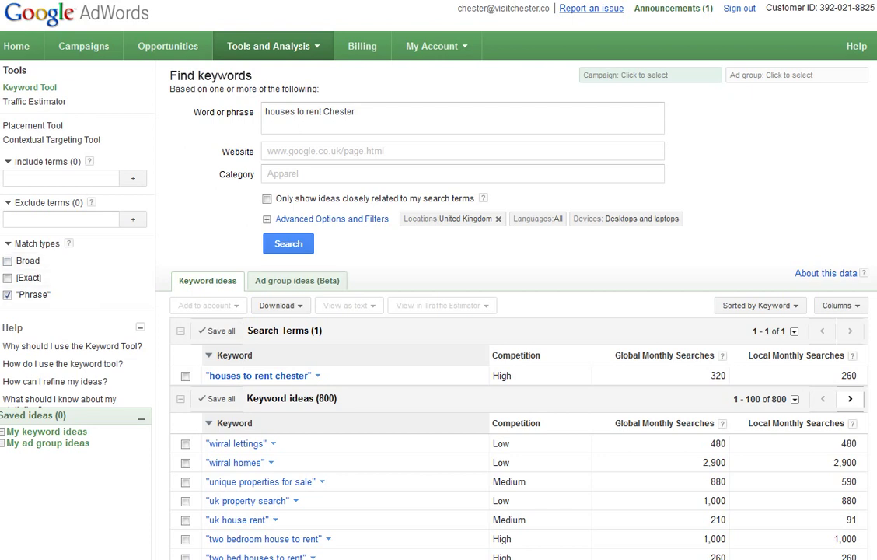
- Sort the keyword results by competition and by local monthly searches, and examine the figures for "houses to rent chester"
scroll(438, 311, "down", 1)
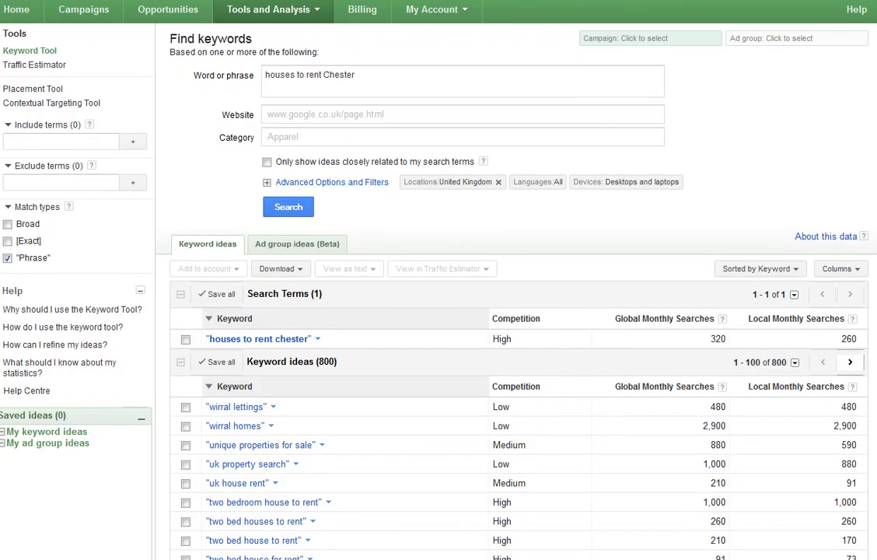
scroll(439, 311, "down", 5)
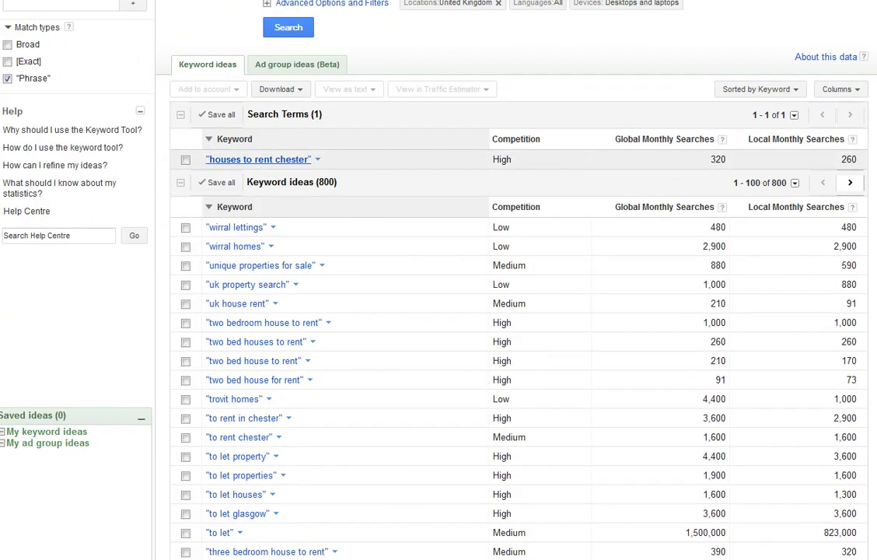
scroll(389, 187, "up", 1)
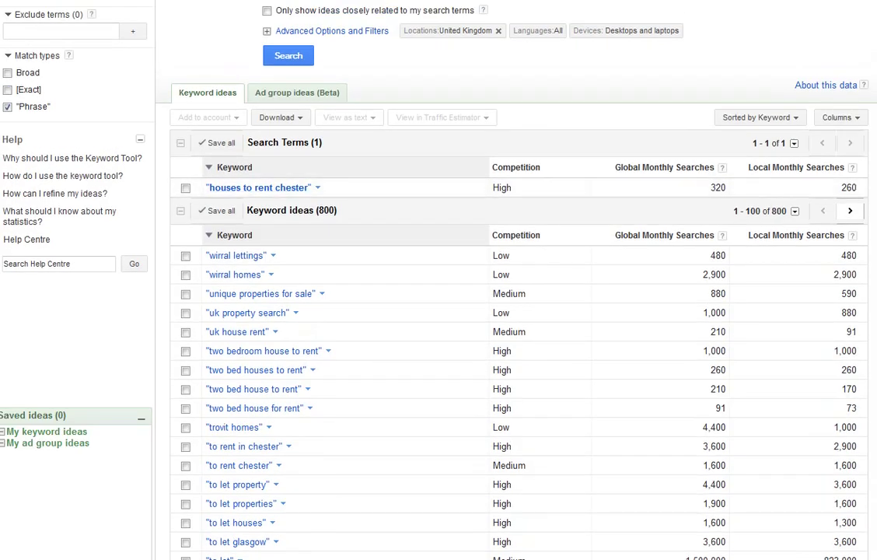
left_click_drag(491, 167, 540, 167)
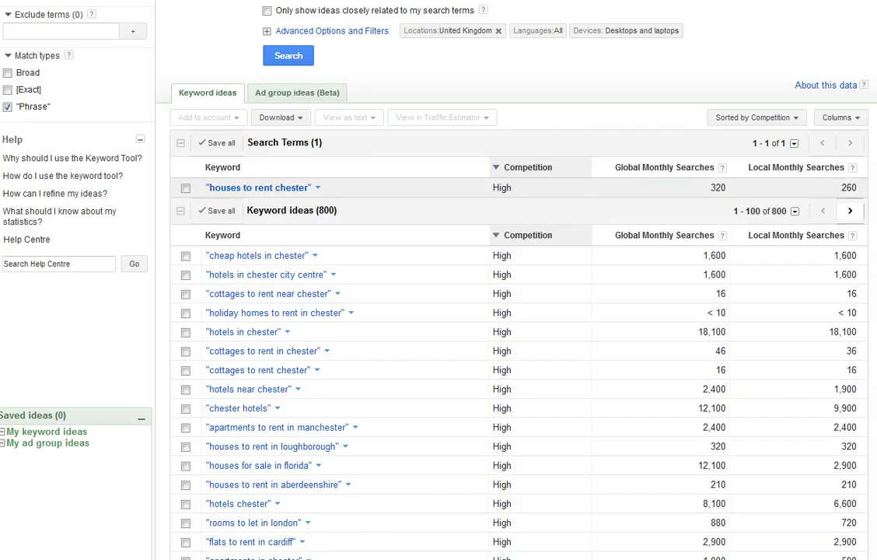
left_click_drag(749, 168, 845, 167)
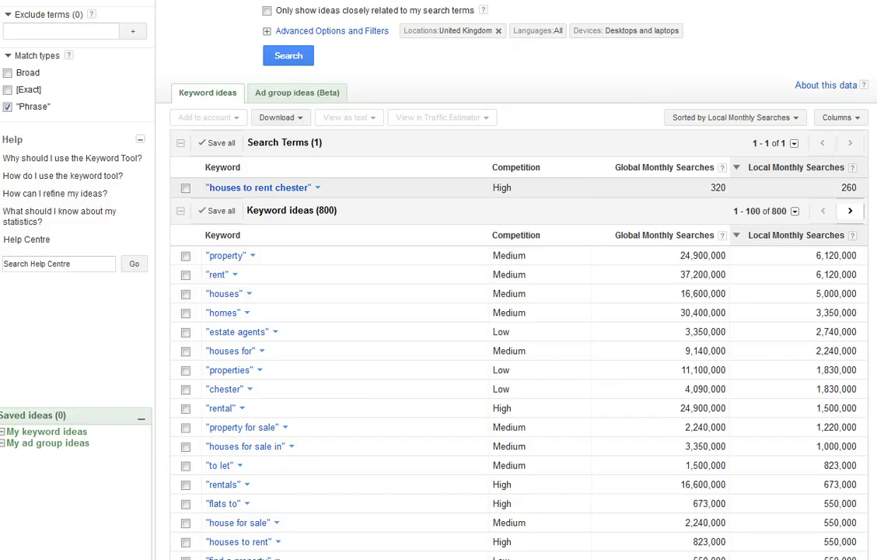
double_click(848, 187)
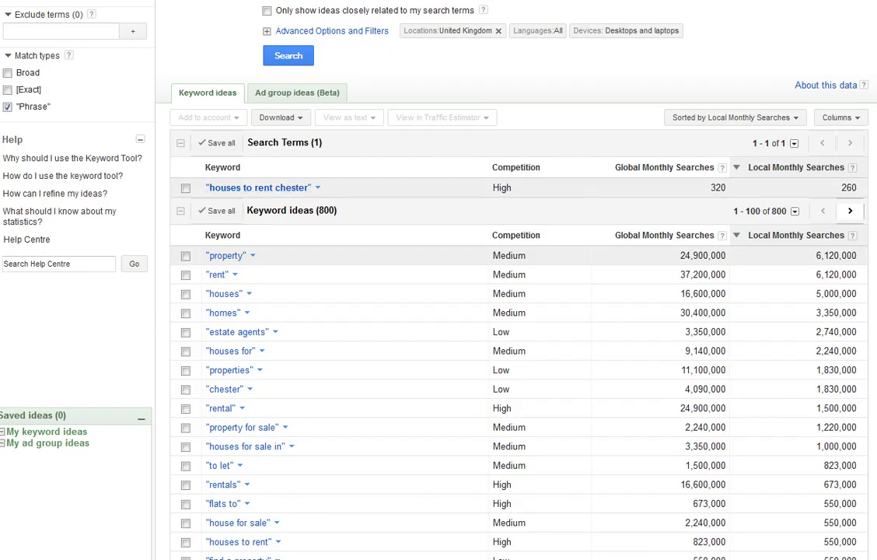
triple_click(258, 187)
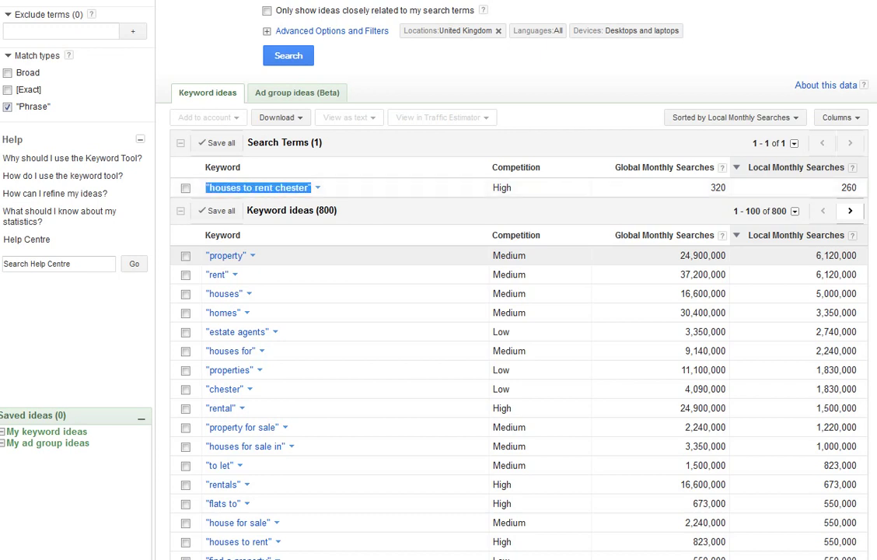
left_click_drag(493, 187, 513, 187)
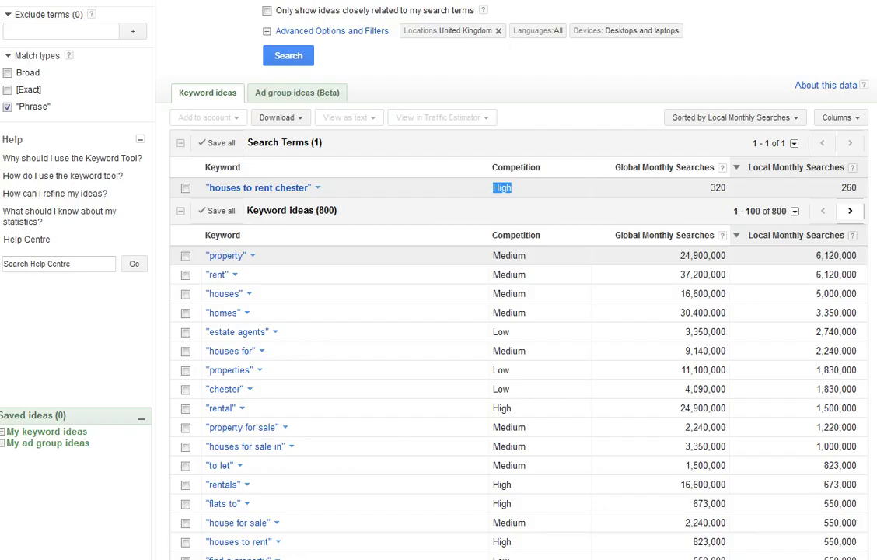
left_click(502, 187)
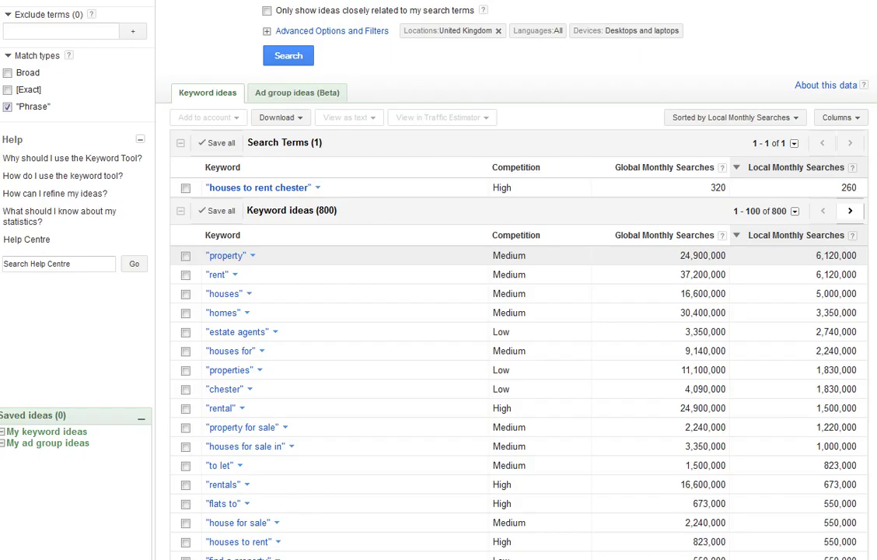
- Sort the keyword ideas by competition from lowest to highest and check the figures for "houses for rent in chester uk"
left_click(515, 234)
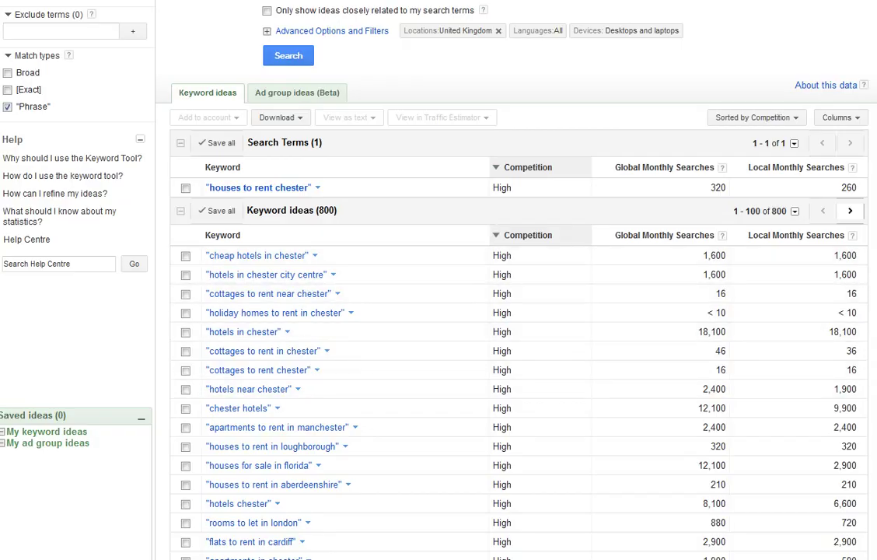
left_click(527, 235)
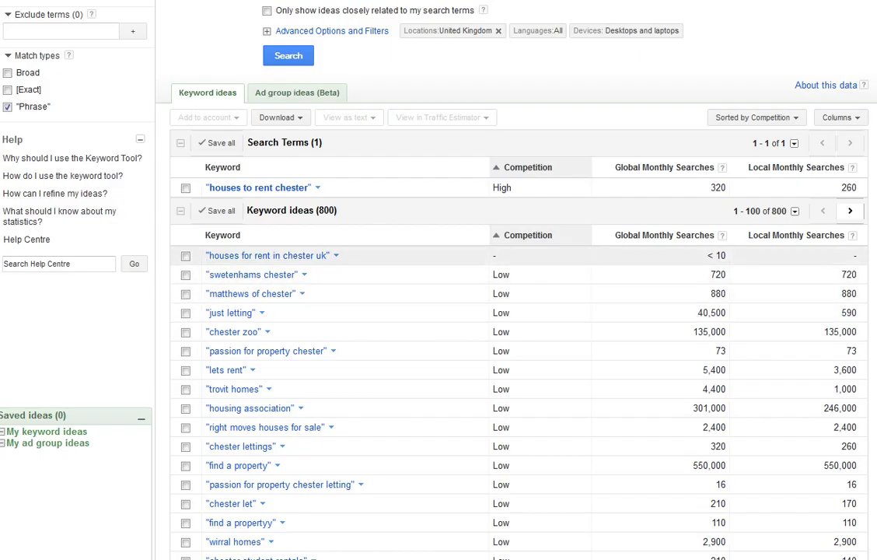
left_click_drag(329, 255, 206, 255)
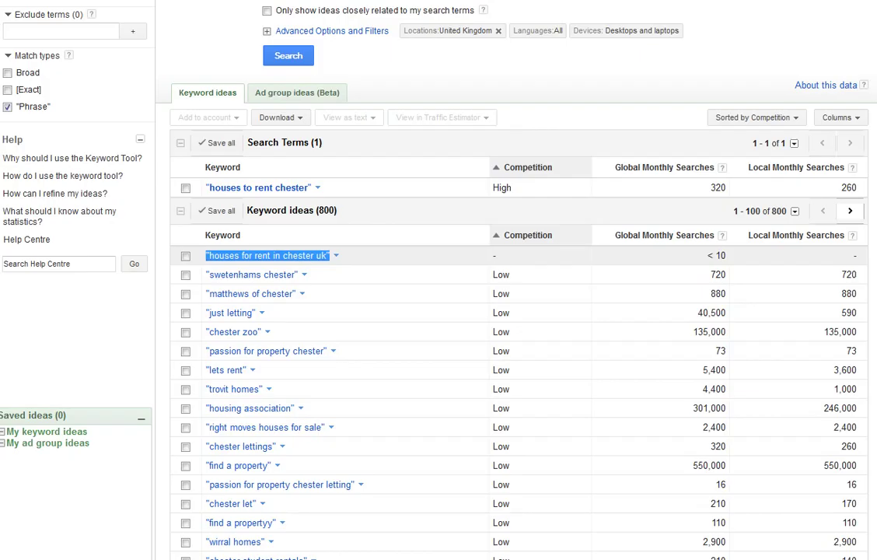
left_click(267, 255)
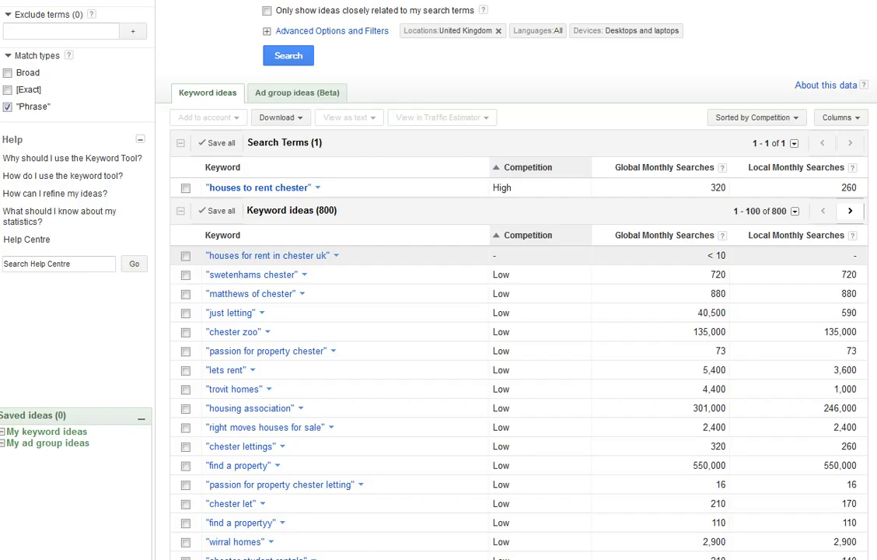
left_click_drag(330, 255, 204, 255)
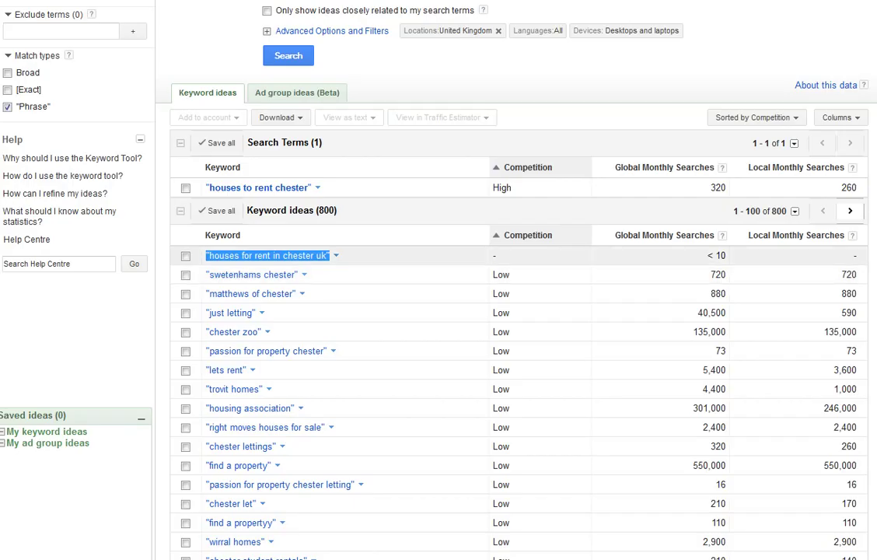
left_click_drag(715, 255, 725, 255)
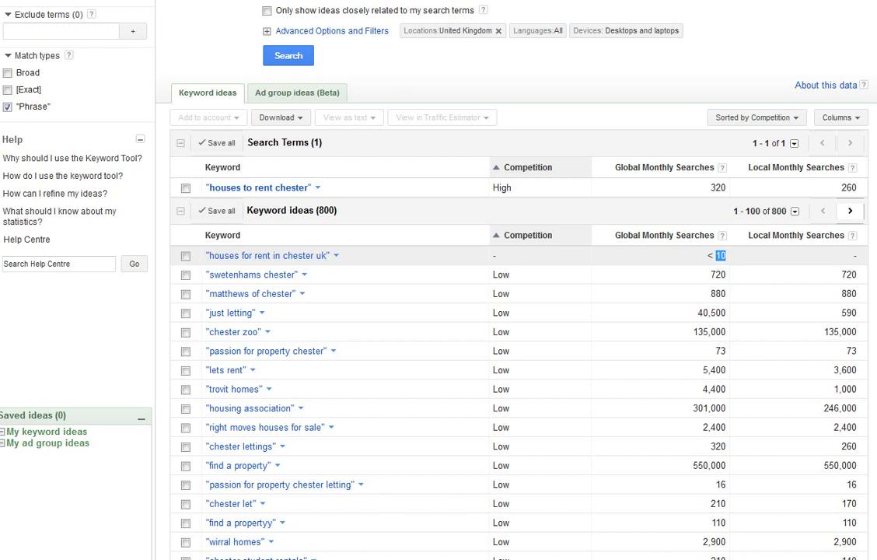
left_click(724, 256)
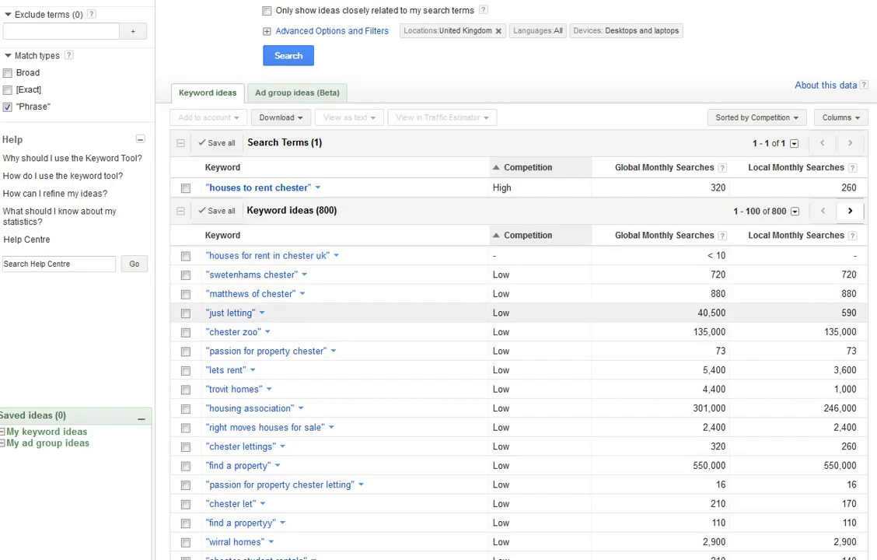
- Examine the competition level and local monthly searches of the keyword idea "passion for property chester"
scroll(513, 311, "down", 3)
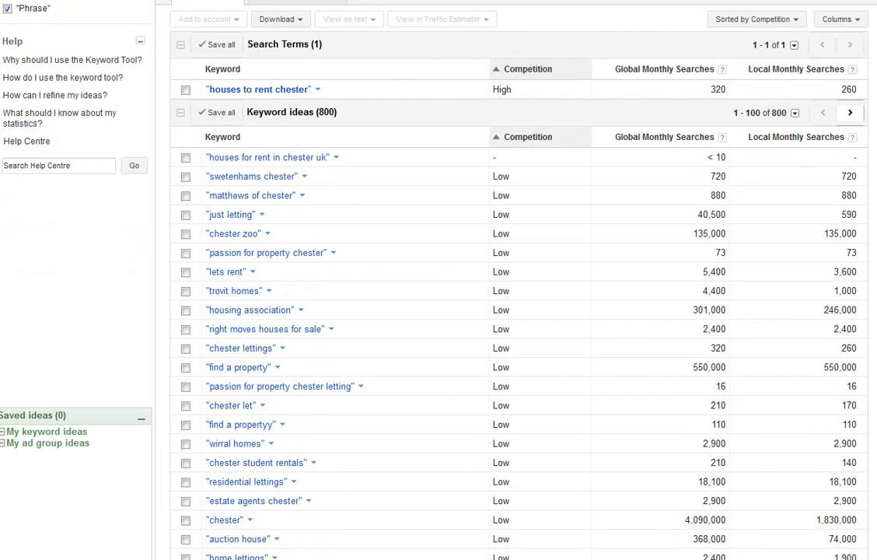
scroll(513, 249, "down", 1)
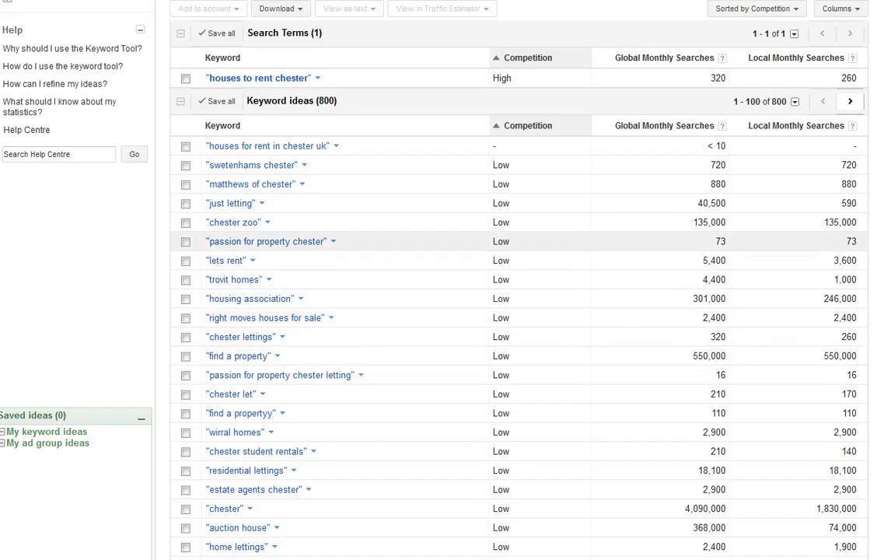
left_click_drag(328, 241, 205, 242)
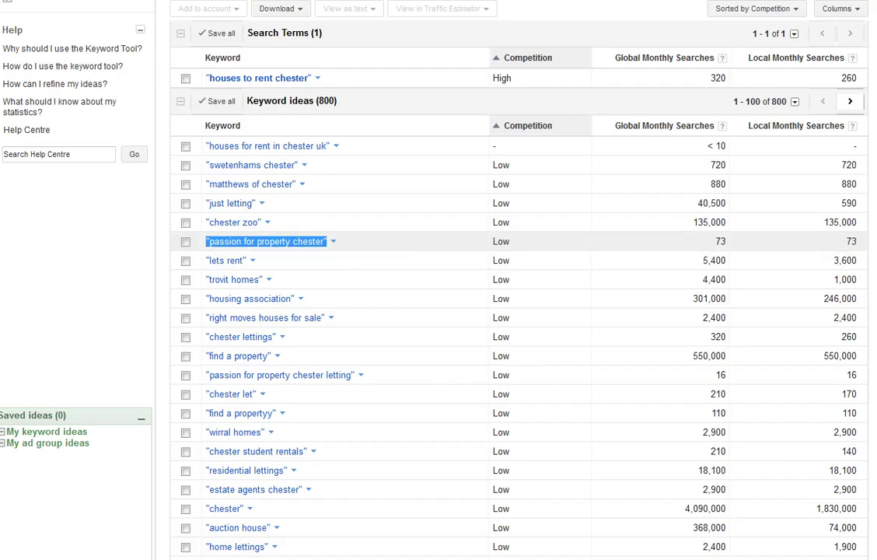
left_click(405, 241)
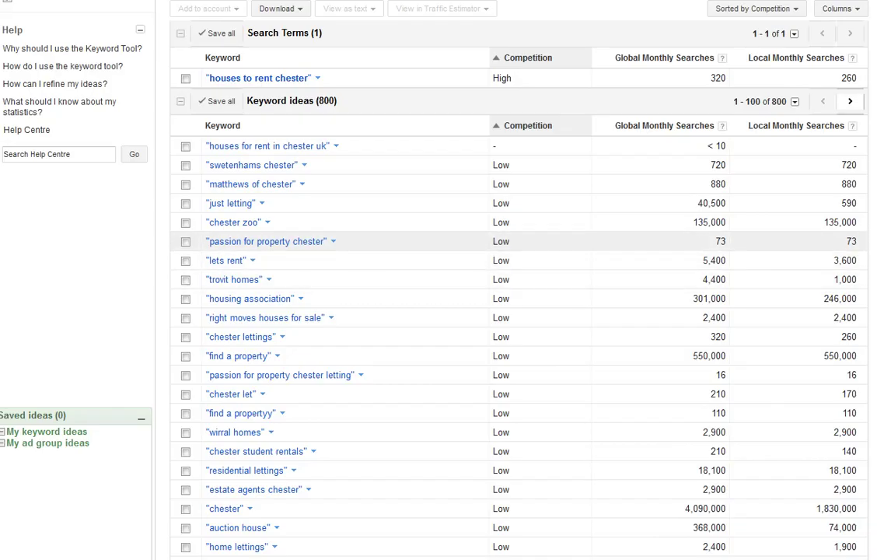
double_click(852, 241)
left_click(852, 241)
left_click_drag(493, 241, 510, 241)
left_click(500, 241)
double_click(501, 241)
left_click(501, 241)
- Look through the low-competition keyword ideas for relevant phrases such as "chester properties"
scroll(519, 311, "down", 4)
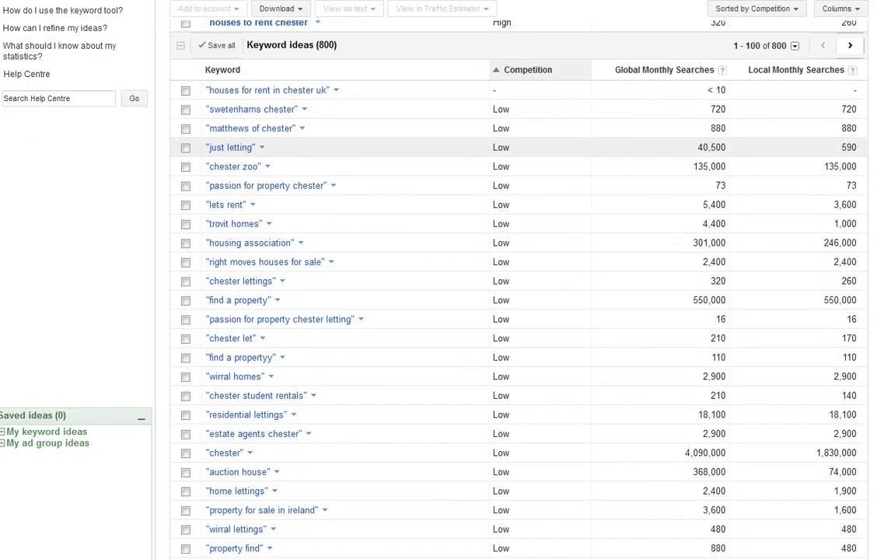
scroll(518, 311, "down", 2)
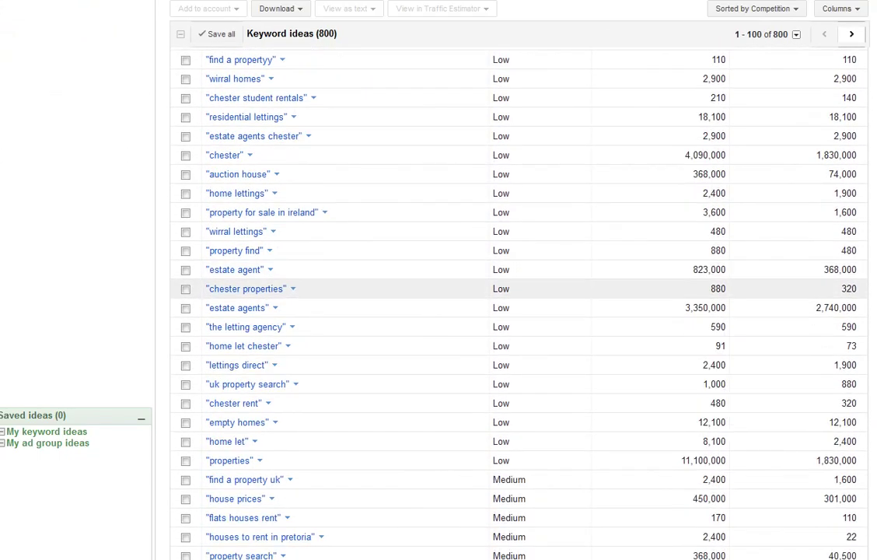
left_click_drag(286, 289, 208, 288)
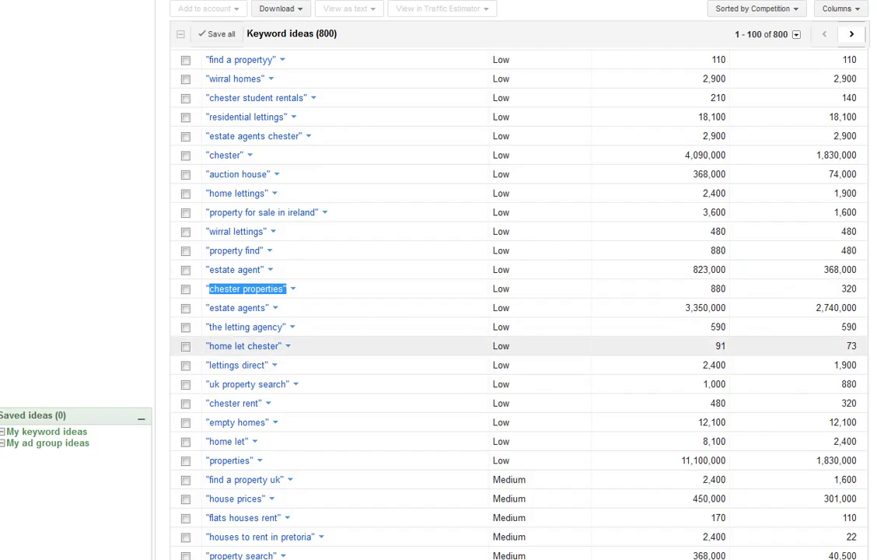
scroll(513, 311, "up", 6)
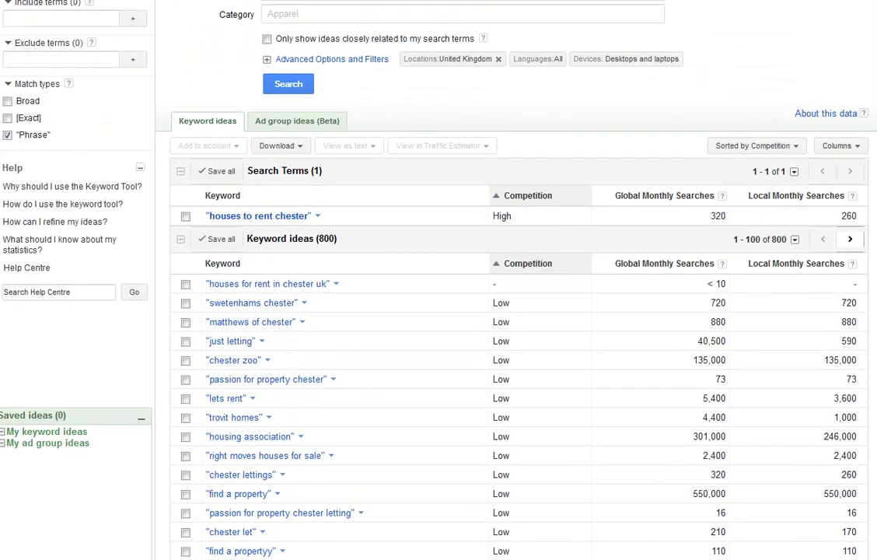
scroll(513, 311, "down", 1)
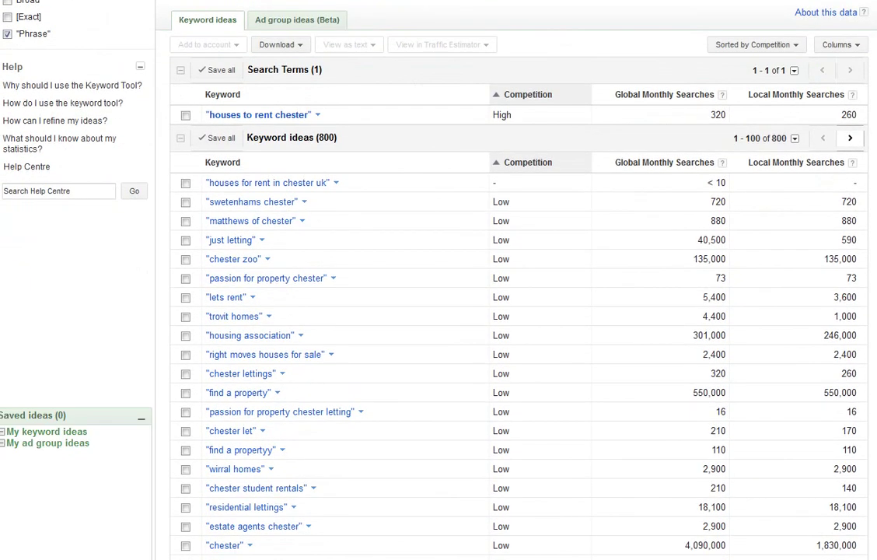
scroll(513, 312, "down", 1)
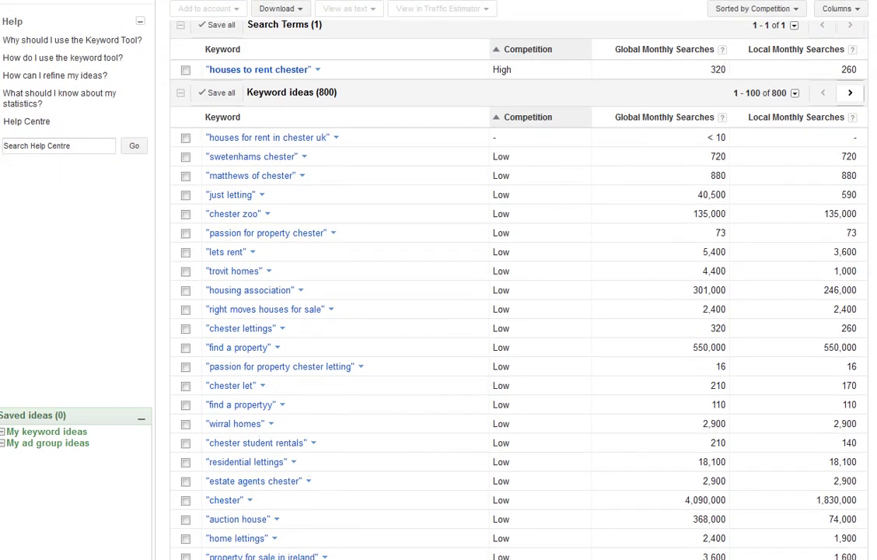
scroll(513, 311, "up", 4)
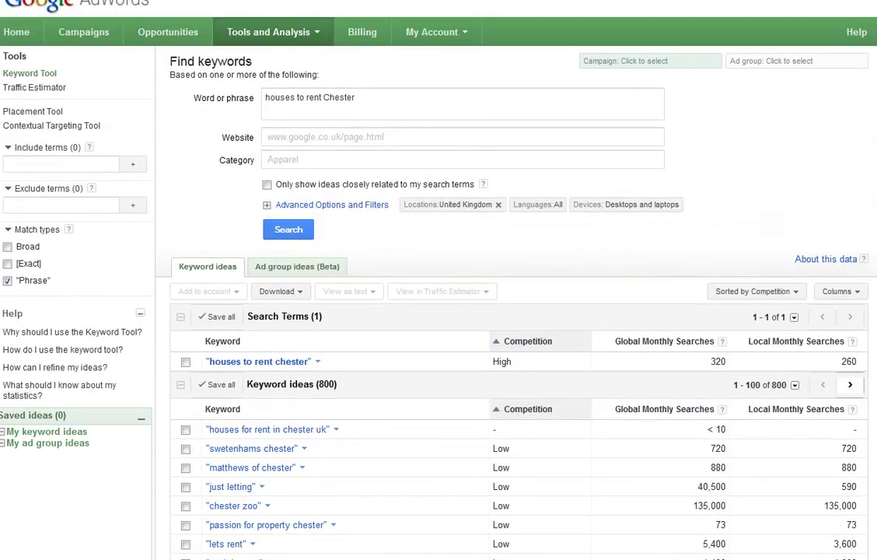
scroll(513, 311, "down", 1)
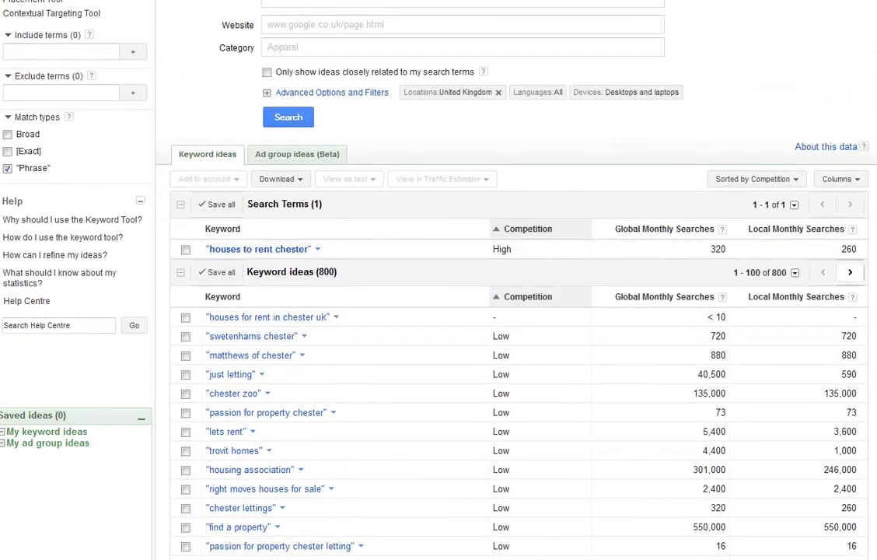
scroll(513, 311, "down", 2)
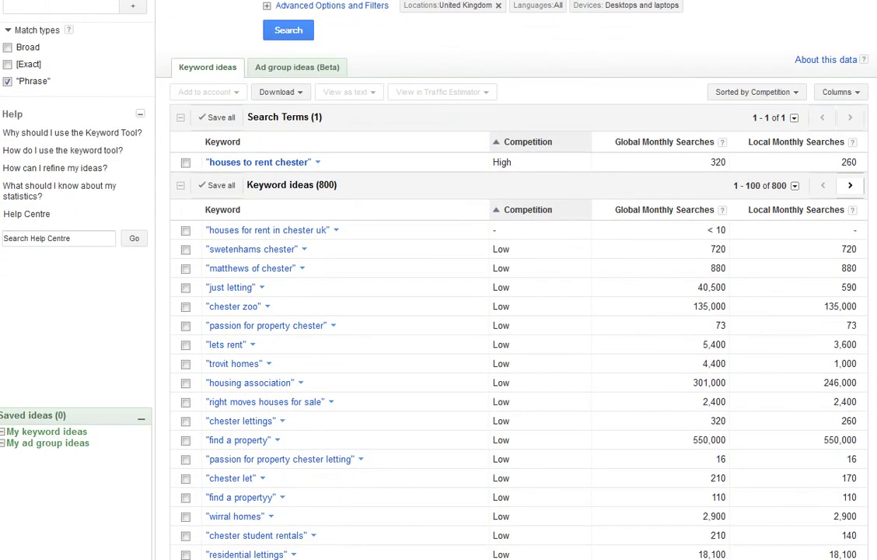